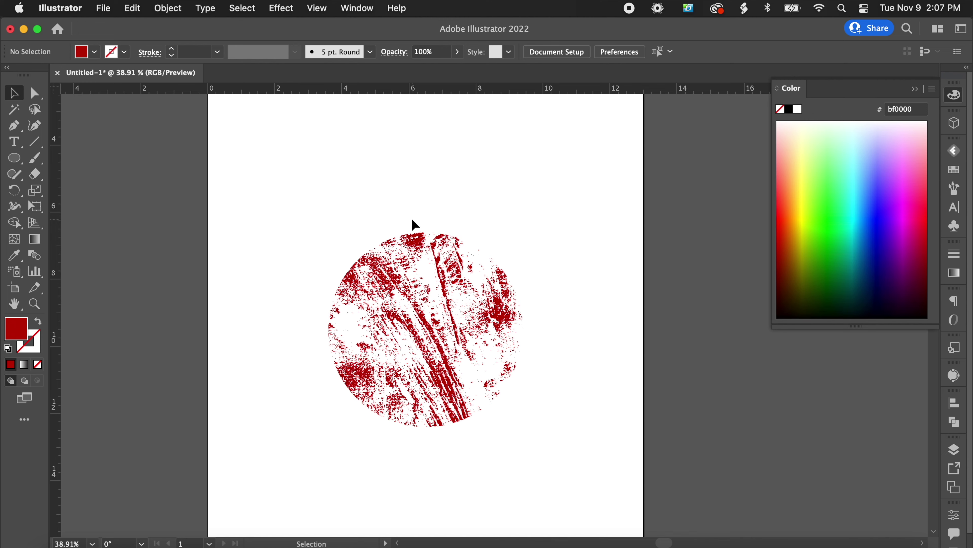
- Release the clipping mask on the circular red texture
{"action": "left_click", "coordinate": [404, 337]}
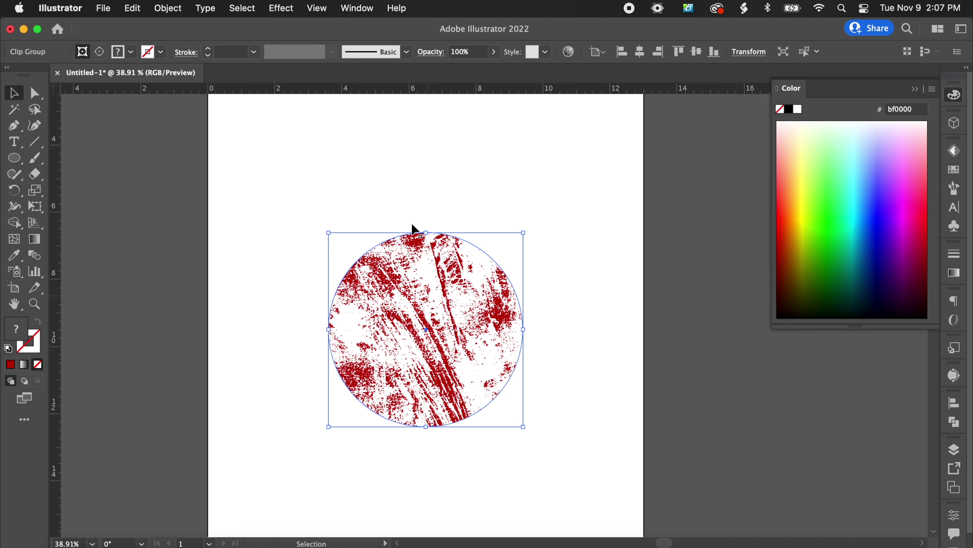
{"action": "scroll", "coordinate": [444, 343], "scroll_direction": "up", "scroll_amount": 10}
{"action": "scroll", "coordinate": [443, 339], "scroll_direction": "down", "scroll_amount": 10}
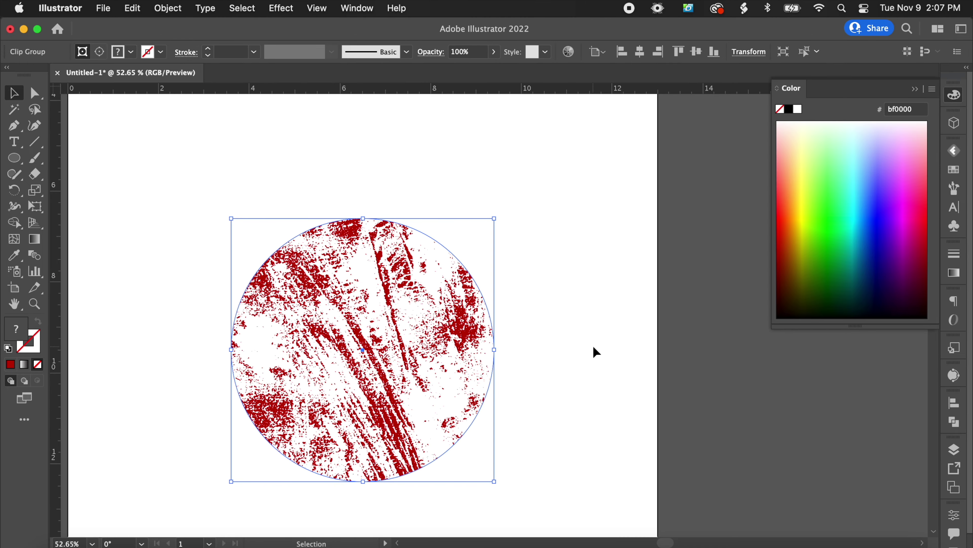
{"action": "scroll", "coordinate": [592, 345], "scroll_direction": "down", "scroll_amount": 3}
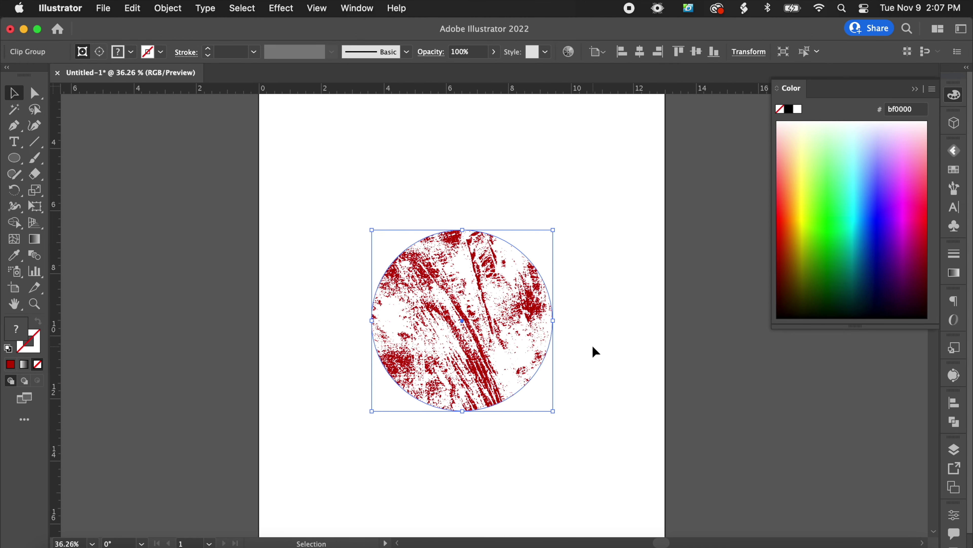
{"action": "left_click", "coordinate": [621, 229]}
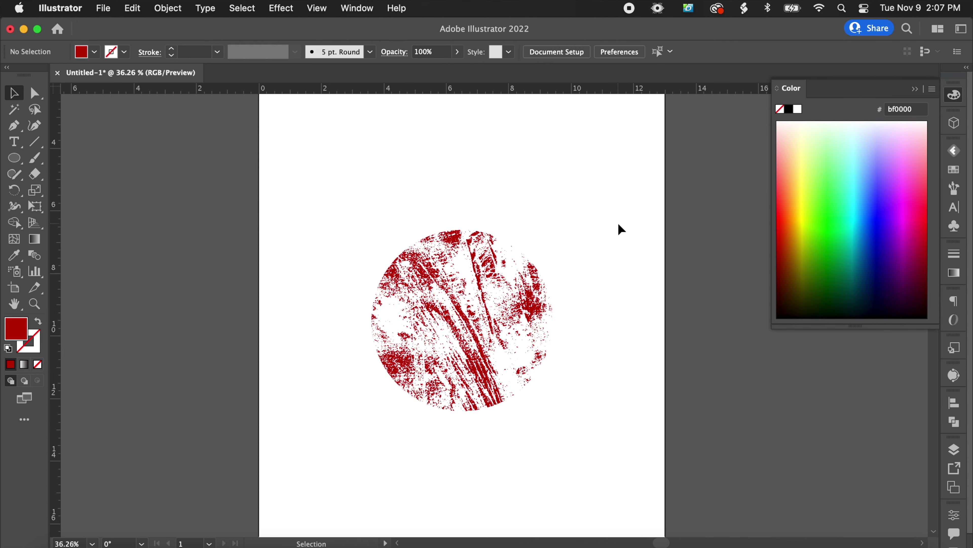
{"action": "left_click", "coordinate": [495, 319]}
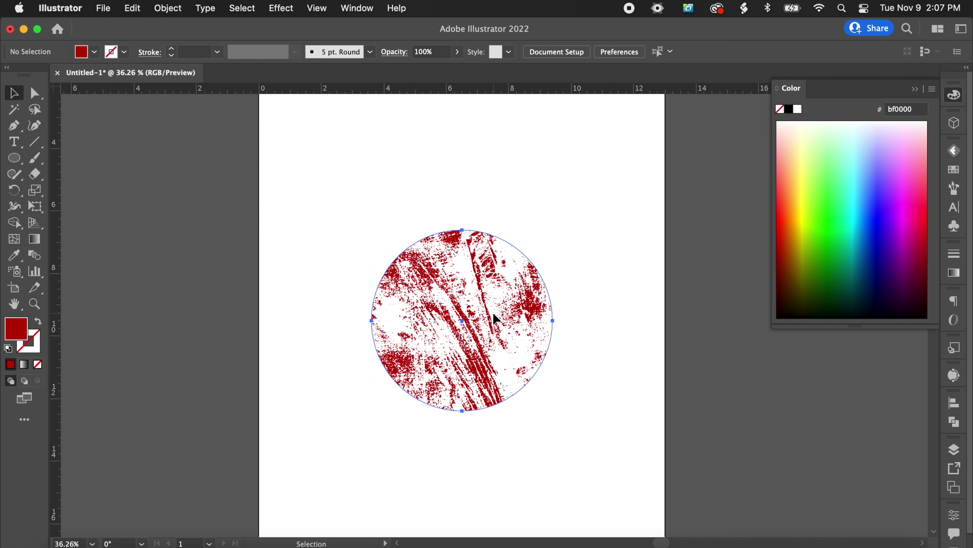
{"action": "right_click", "coordinate": [495, 319]}
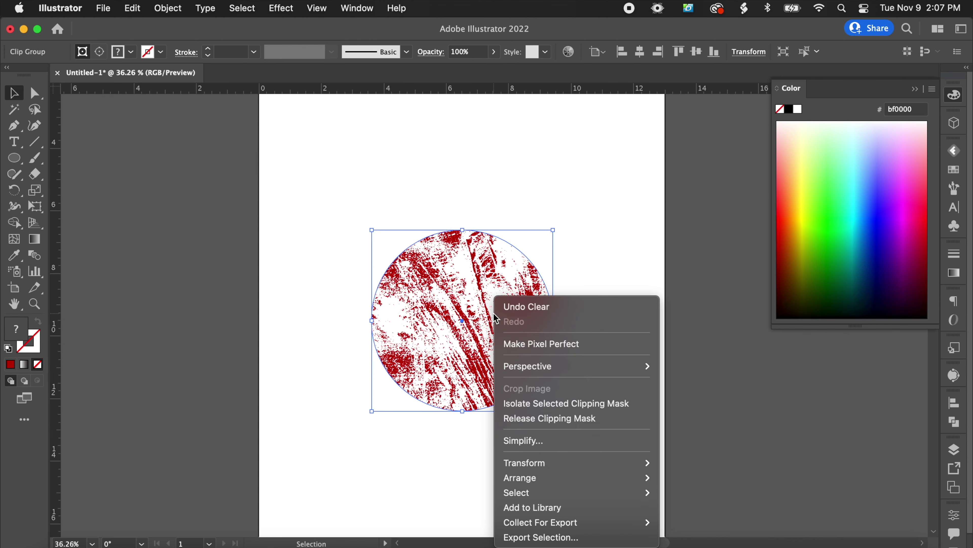
{"action": "left_click", "coordinate": [558, 419]}
{"action": "left_click", "coordinate": [651, 424]}
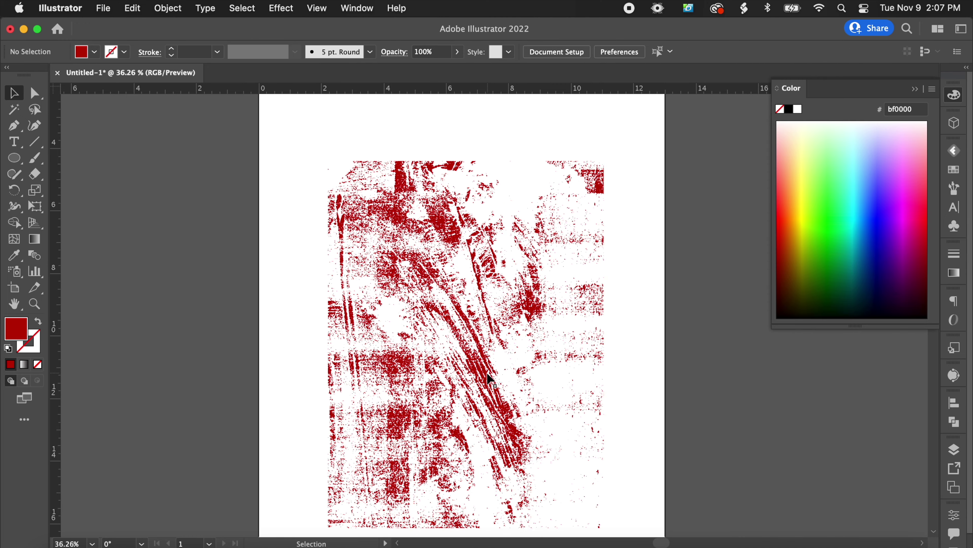
{"action": "scroll", "coordinate": [490, 379], "scroll_direction": "up", "scroll_amount": 5}
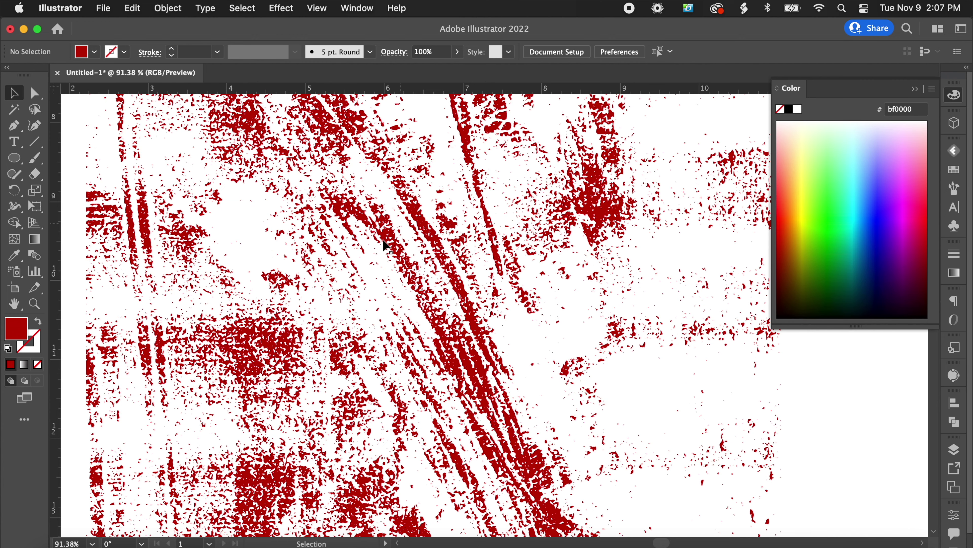
{"action": "scroll", "coordinate": [330, 381], "scroll_direction": "down", "scroll_amount": 5}
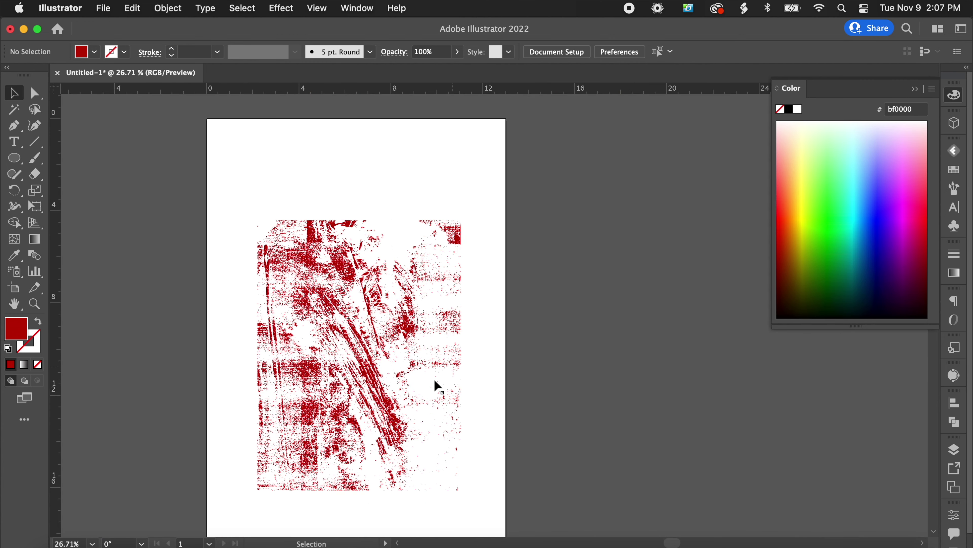
- Change the fill of the full unmasked texture to black (000000) and deselect it
{"action": "left_click", "coordinate": [363, 317]}
{"action": "double_click", "coordinate": [17, 337]}
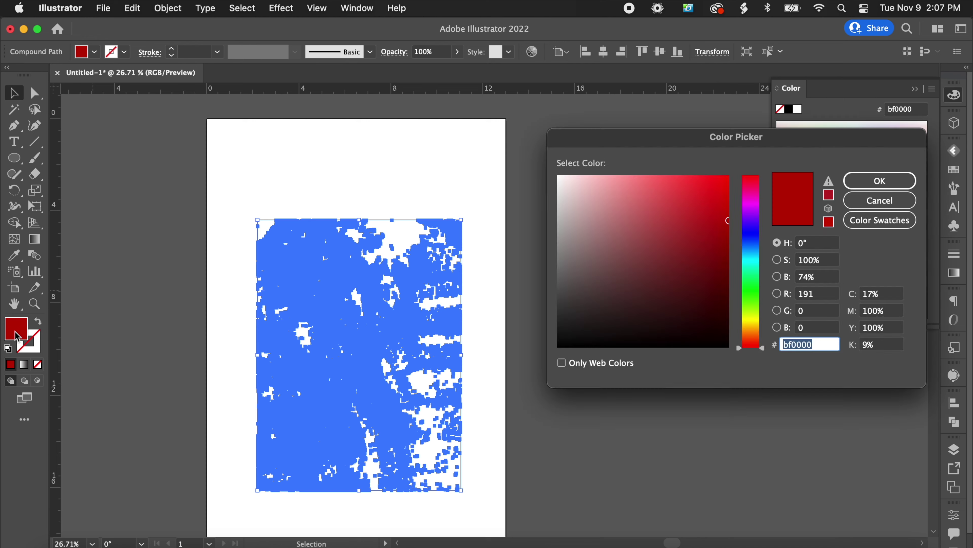
{"action": "left_click_drag", "start_coordinate": [665, 276], "coordinate": [631, 363]}
{"action": "left_click", "coordinate": [863, 189]}
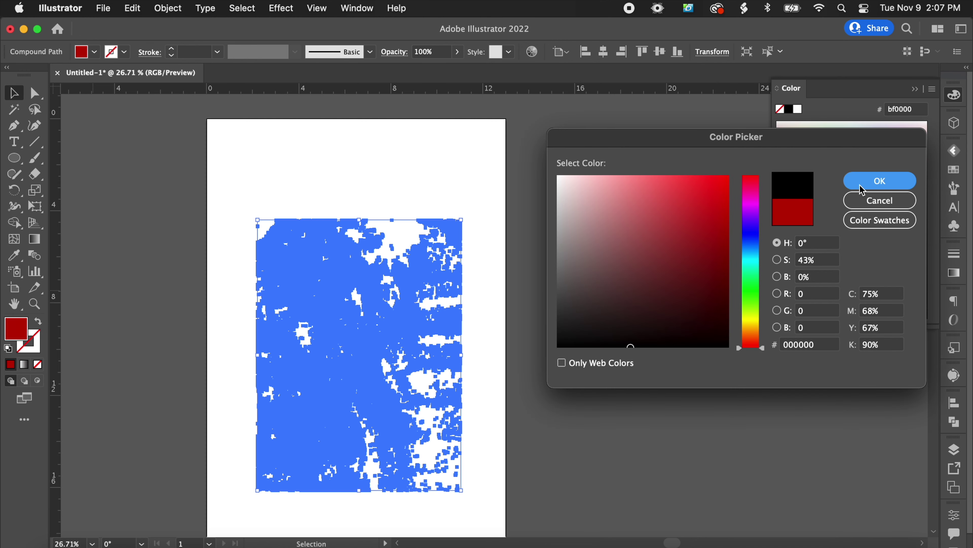
{"action": "key", "text": "Return"}
{"action": "key", "text": "super+shift+a"}
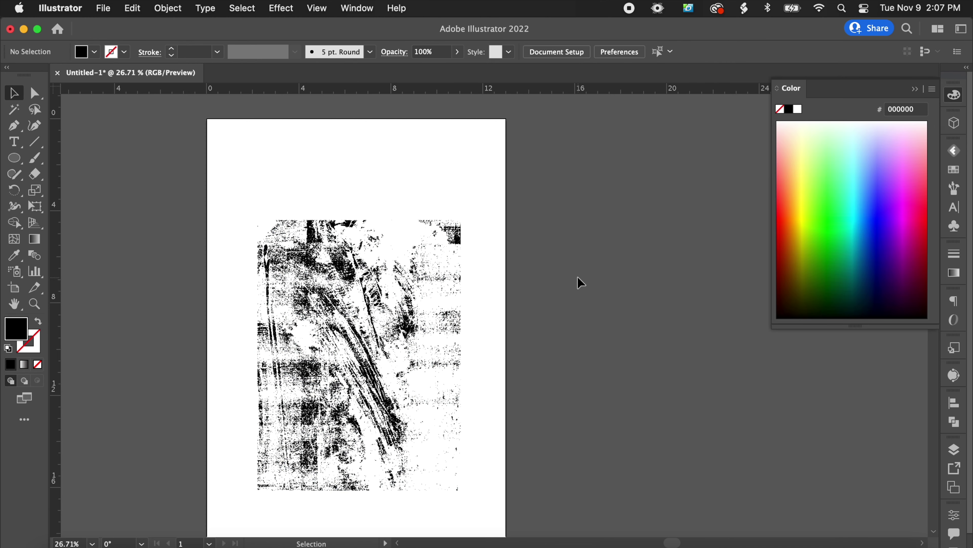
- Undo the black recolor and the mask release on the texture
{"action": "key", "text": "super+z"}
{"action": "key", "text": "super+z"}
{"action": "left_click", "coordinate": [400, 337]}
{"action": "left_click", "coordinate": [462, 378]}
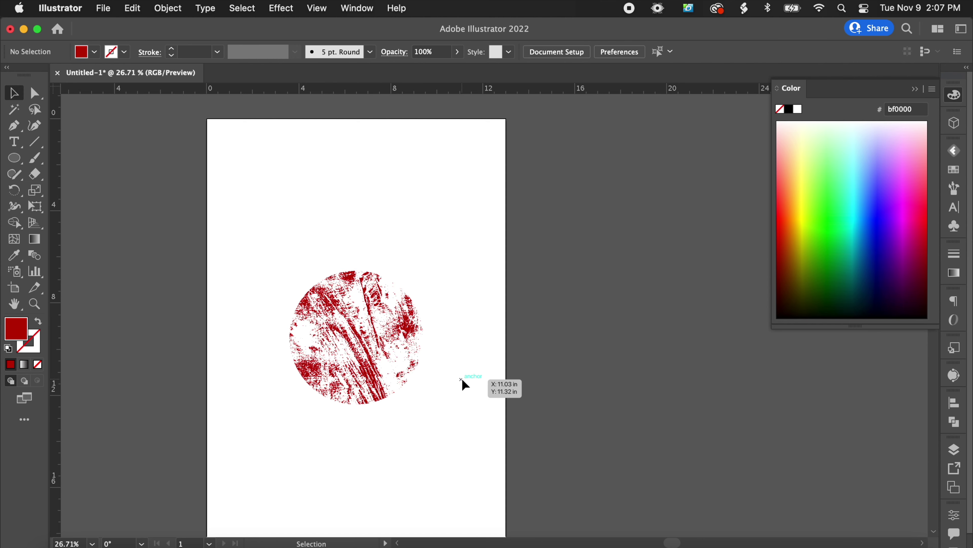
- Try to recolor the masked texture circle by giving its clip group a black (000000) fill
{"action": "left_click", "coordinate": [371, 347]}
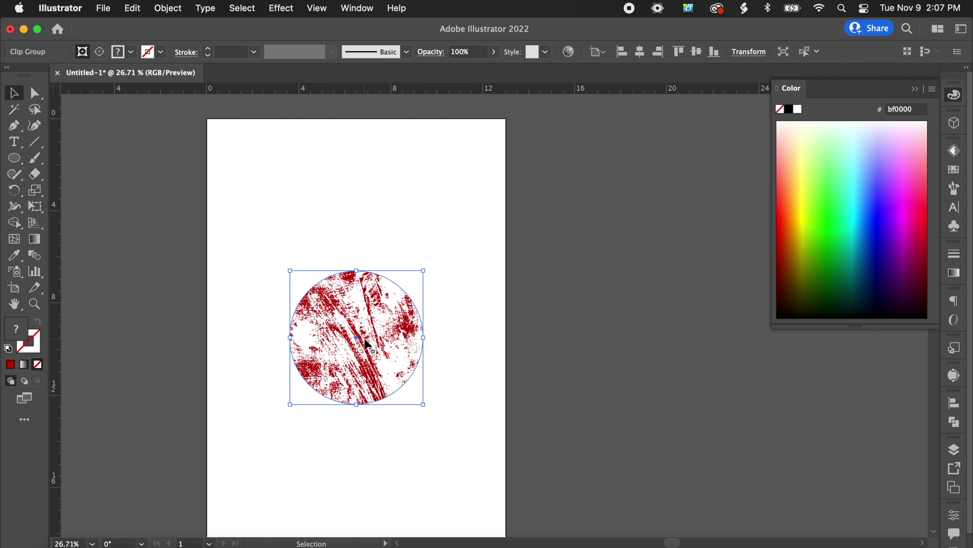
{"action": "double_click", "coordinate": [17, 330]}
{"action": "left_click", "coordinate": [598, 347]}
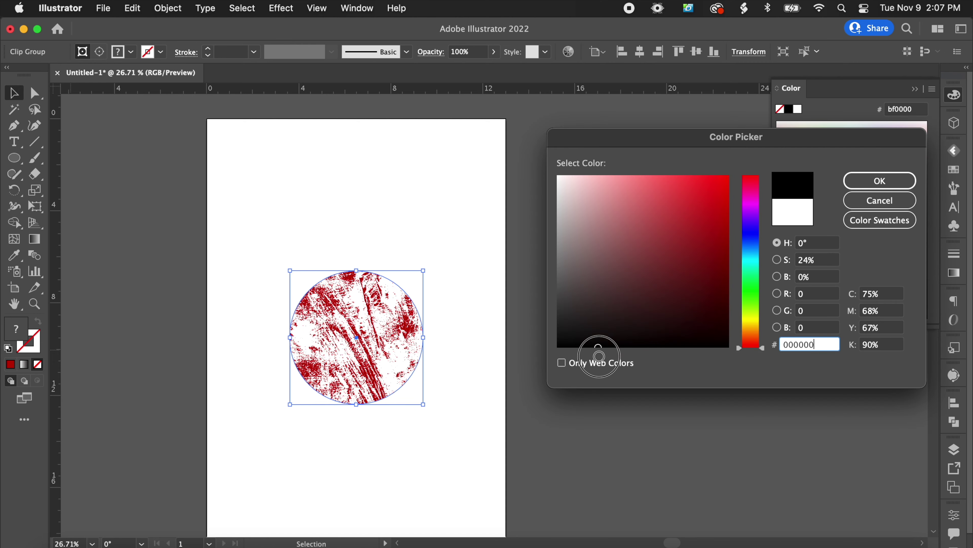
{"action": "left_click", "coordinate": [880, 180]}
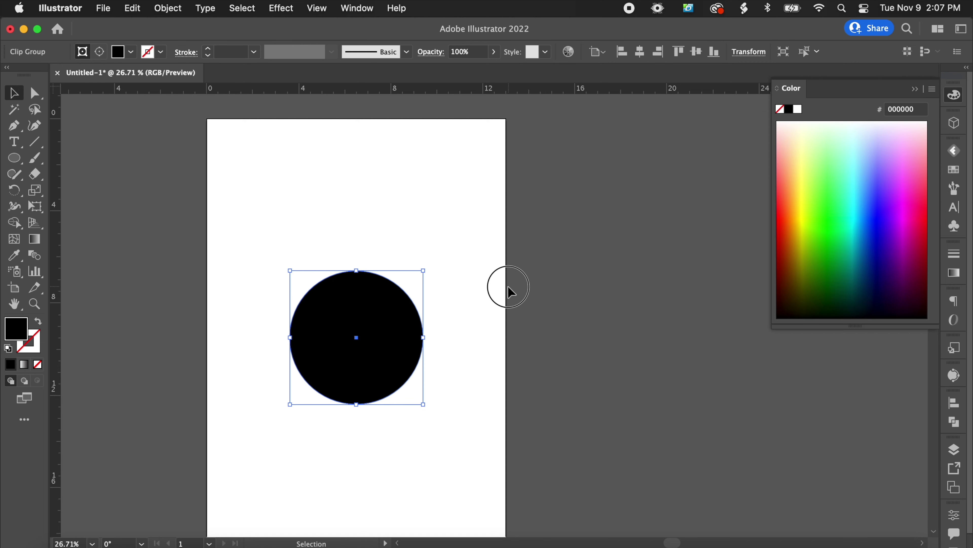
{"action": "left_click", "coordinate": [509, 286]}
{"action": "scroll", "coordinate": [380, 337], "scroll_direction": "up", "scroll_amount": 5}
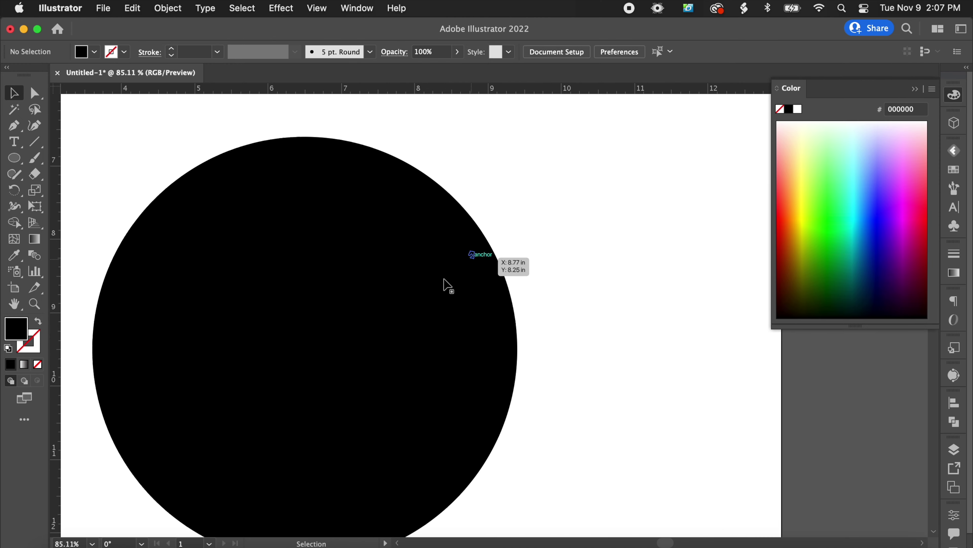
{"action": "left_click", "coordinate": [442, 289]}
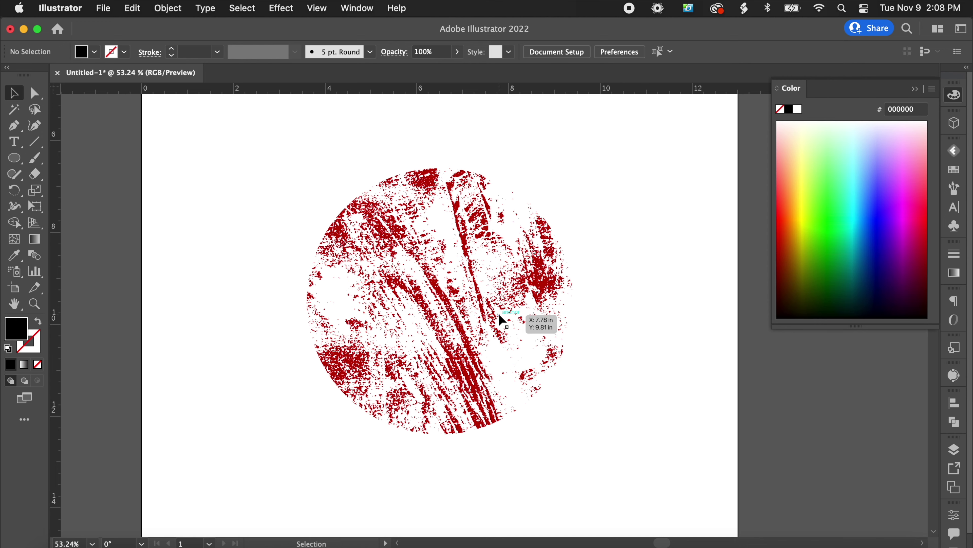
- Place a duplicate of the masked texture circle outside the artboard, on its left side
{"action": "left_click", "coordinate": [482, 312]}
{"action": "scroll", "coordinate": [481, 312], "scroll_direction": "down", "scroll_amount": 3}
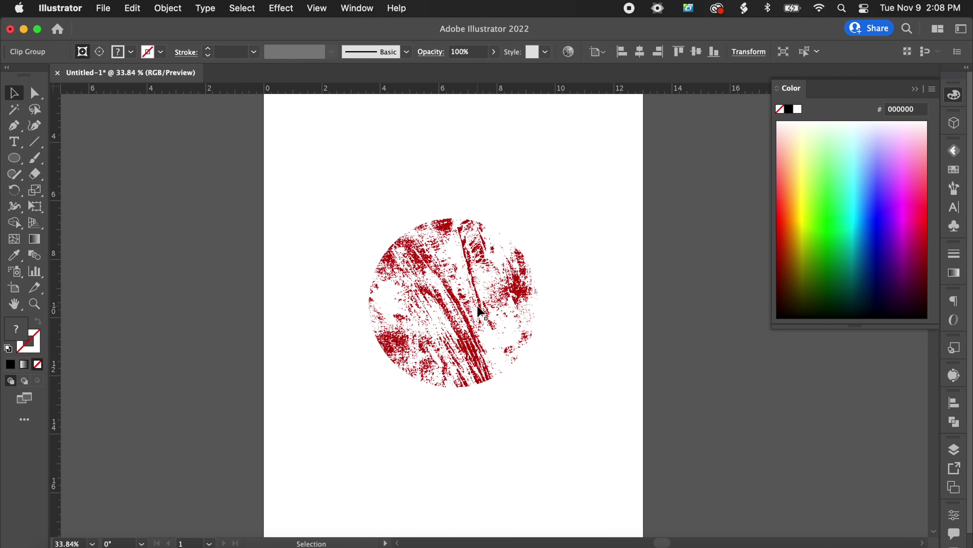
{"action": "left_click_drag", "start_coordinate": [482, 311], "coordinate": [216, 322]}
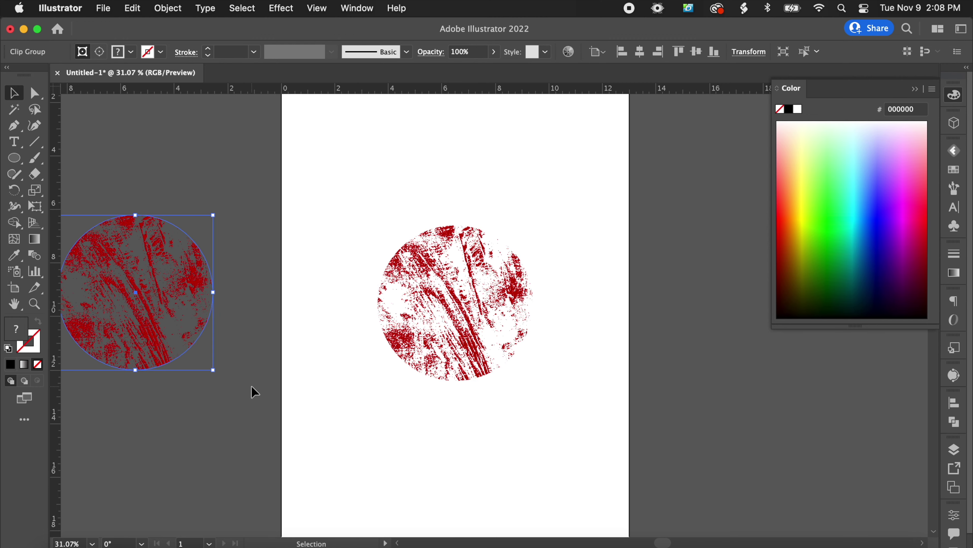
{"action": "left_click", "coordinate": [254, 391]}
- Release the clipping mask on the texture circle that sits on the artboard
{"action": "scroll", "coordinate": [425, 383], "scroll_direction": "up", "scroll_amount": 5}
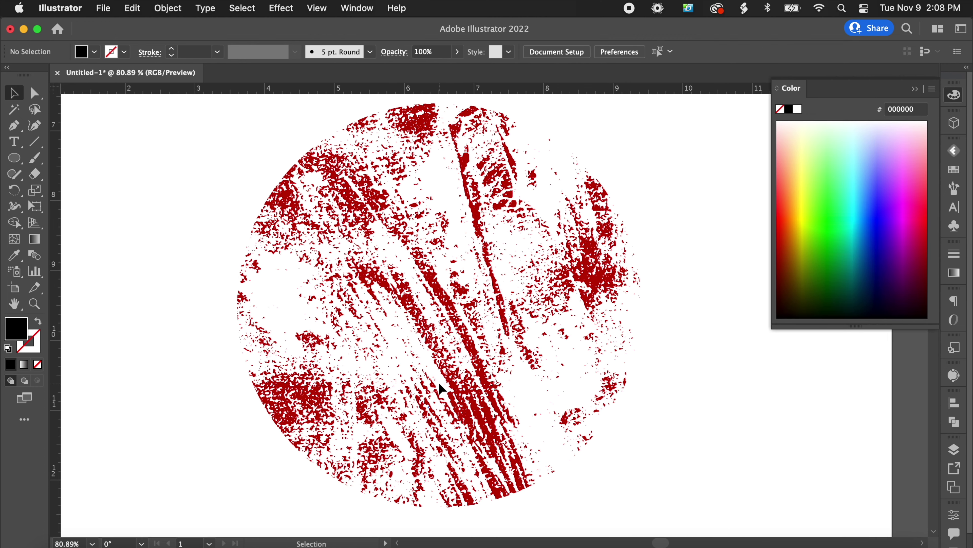
{"action": "left_click", "coordinate": [460, 361]}
{"action": "right_click", "coordinate": [459, 358]}
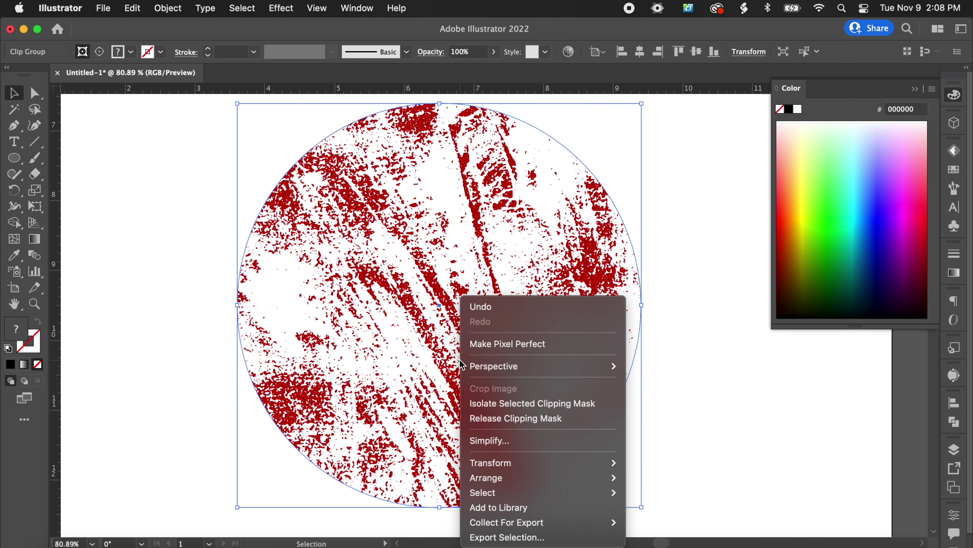
{"action": "left_click", "coordinate": [711, 379]}
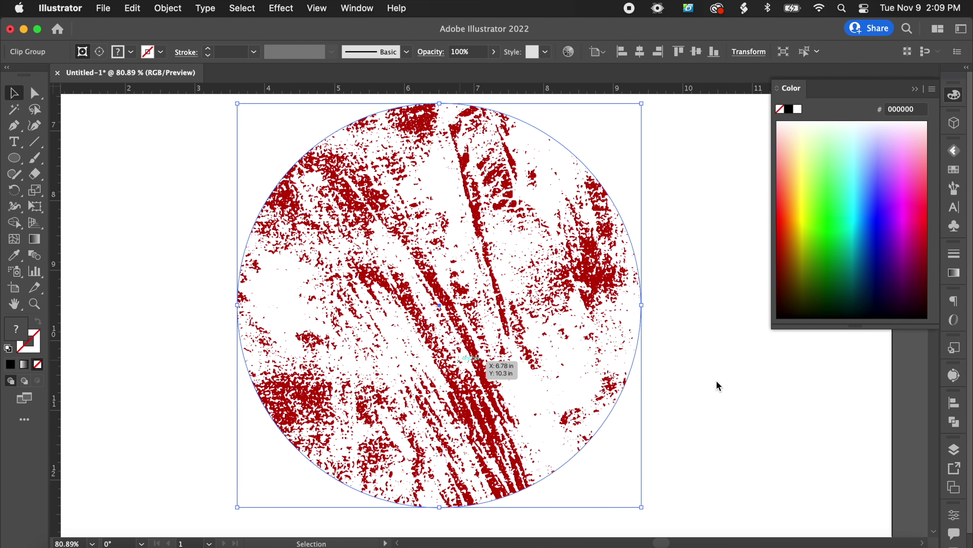
{"action": "key", "text": "super+alt+7"}
- Fill the released circle path with solid black and deselect it
{"action": "left_click", "coordinate": [611, 429]}
{"action": "left_click", "coordinate": [611, 430]}
{"action": "scroll", "coordinate": [609, 426], "scroll_direction": "up", "scroll_amount": 3}
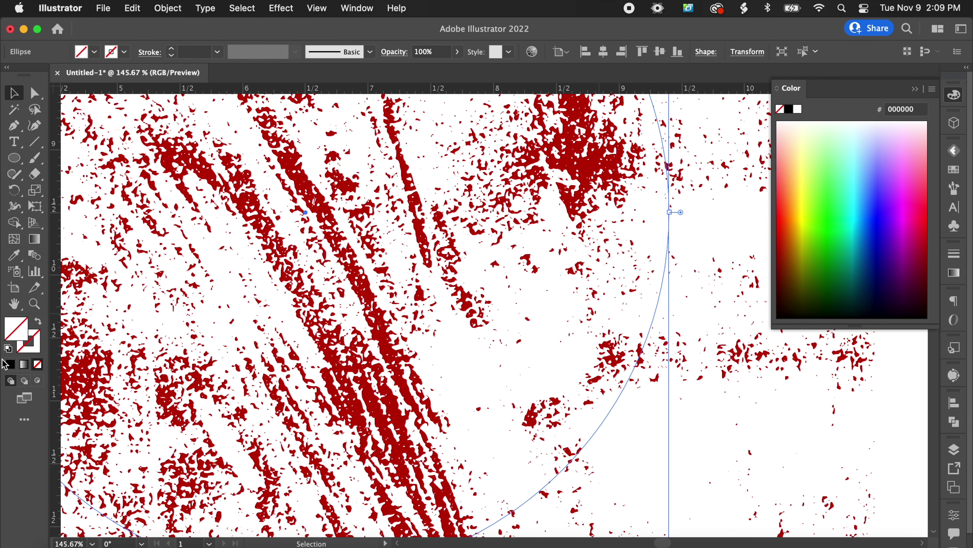
{"action": "left_click", "coordinate": [9, 363]}
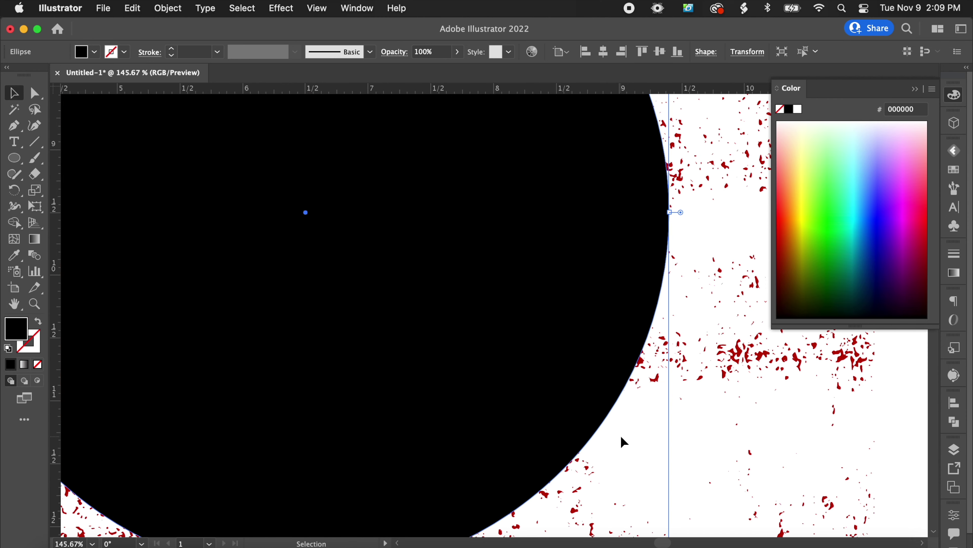
{"action": "key", "text": "super+shift+a"}
- Draw a black rectangle on the artboard that covers the whole texture and the circle
{"action": "scroll", "coordinate": [620, 436], "scroll_direction": "down", "scroll_amount": 10}
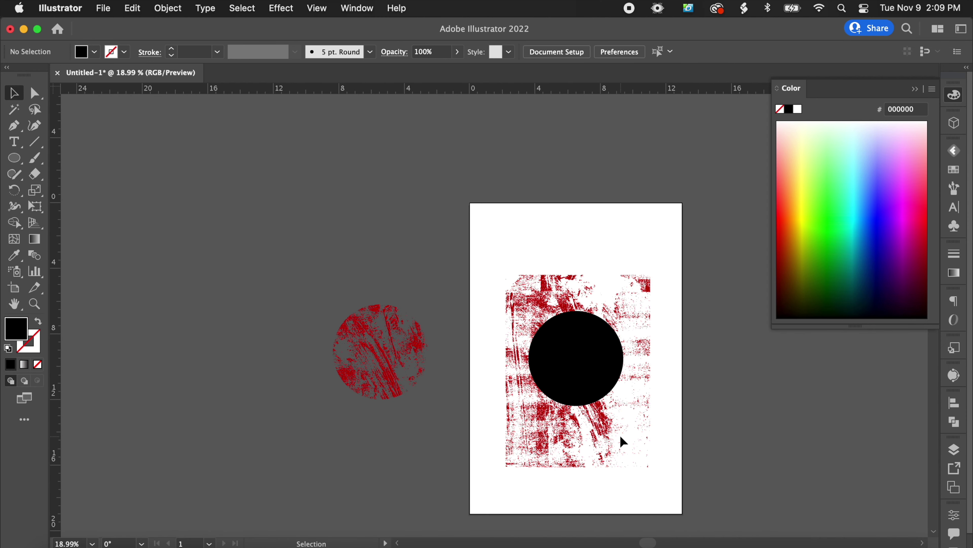
{"action": "key", "text": "m"}
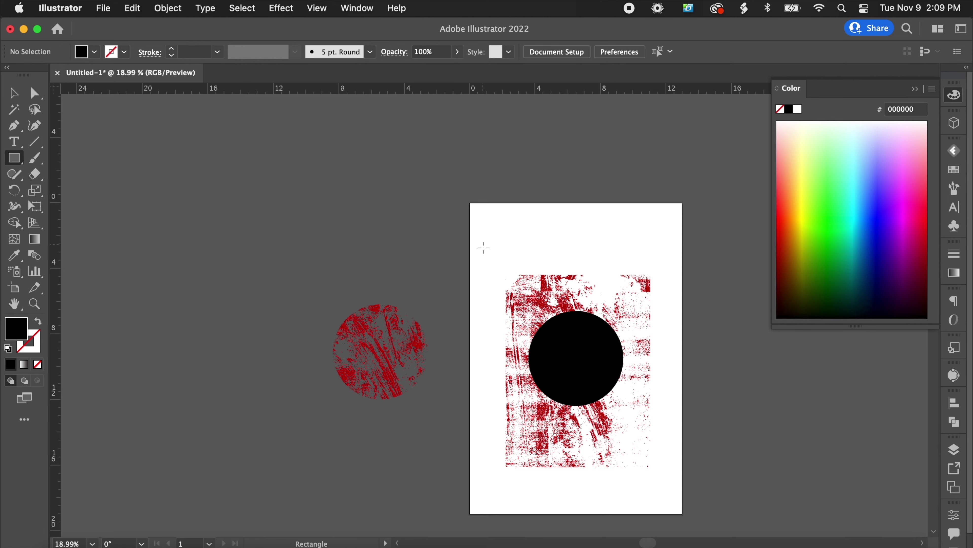
{"action": "mouse_move", "coordinate": [484, 249]}
{"action": "left_mouse_down"}
{"action": "mouse_move", "coordinate": [575, 383]}
{"action": "mouse_move", "coordinate": [672, 492]}
{"action": "left_mouse_up"}
{"action": "key", "text": "v"}
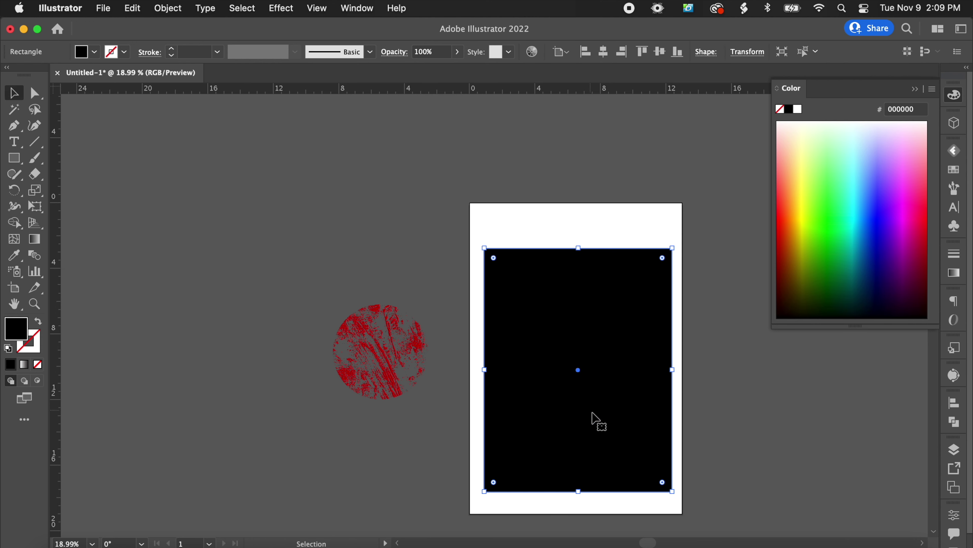
- Send the black rectangle to the back, behind the texture and the circle
{"action": "key", "text": "a"}
{"action": "key", "text": "v"}
{"action": "scroll", "coordinate": [592, 385], "scroll_direction": "up", "scroll_amount": 3}
{"action": "key", "text": "a"}
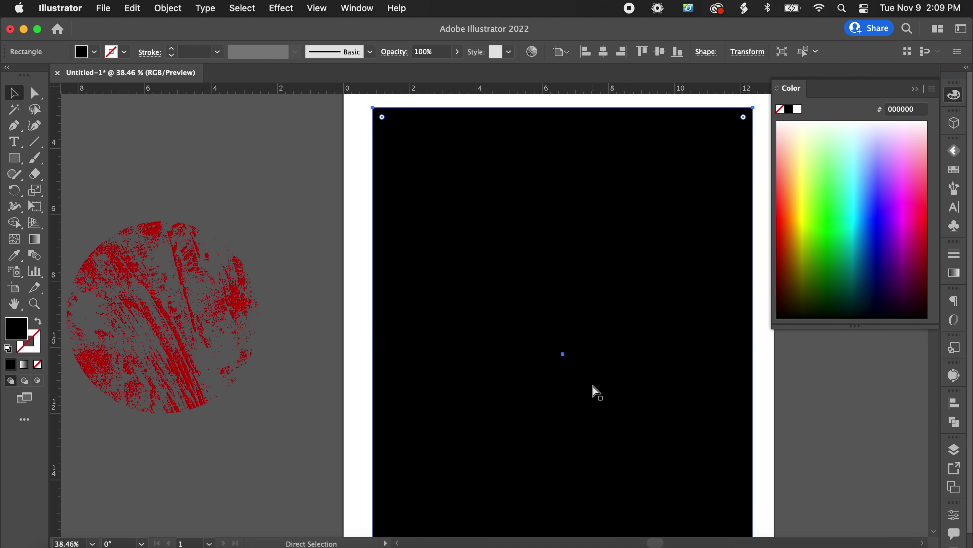
{"action": "key", "text": "super+shift+bracketleft"}
- Subtract the black circle from the black rectangle with the Minus Front shape mode and deselect the result
{"action": "left_click", "coordinate": [593, 383]}
{"action": "key", "text": "v"}
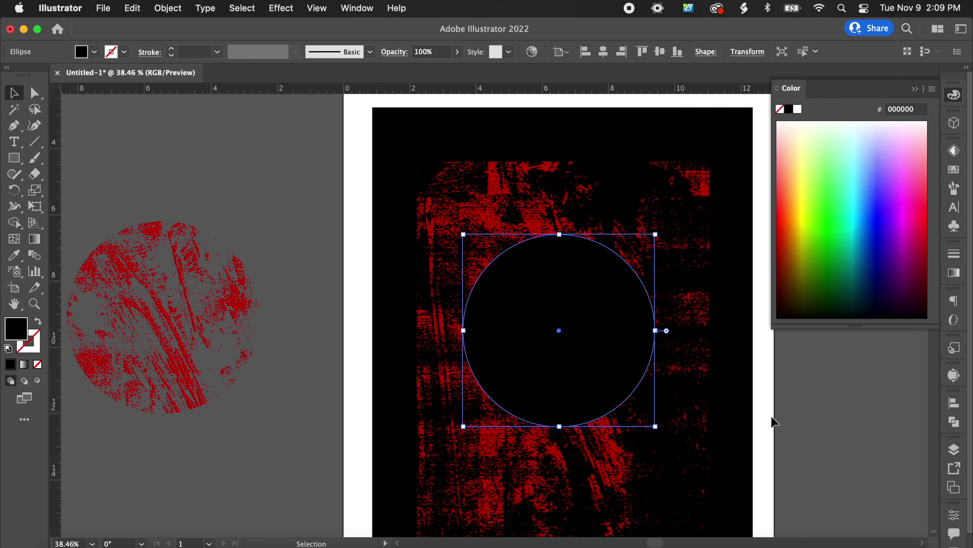
{"action": "key", "text": "super"}
{"action": "left_click", "coordinate": [748, 404], "text": "shift"}
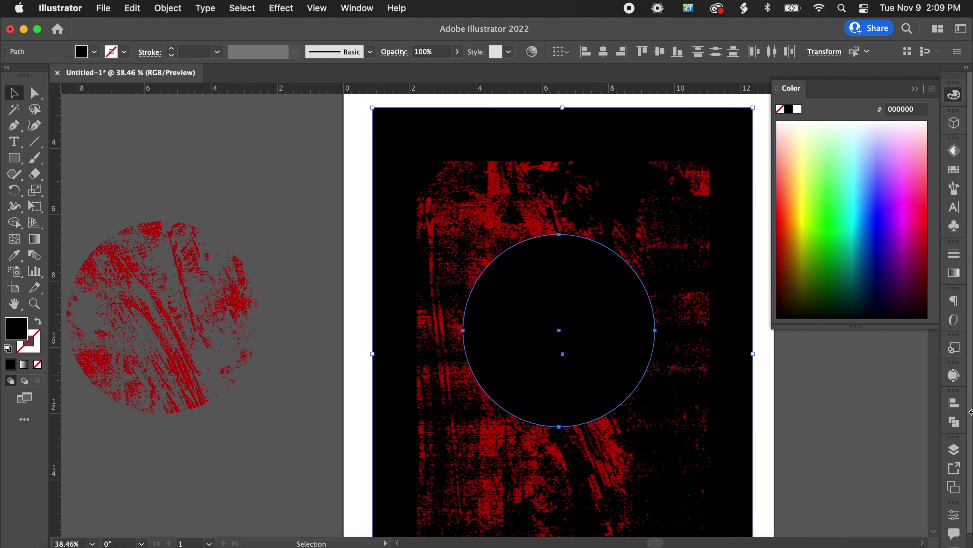
{"action": "left_click", "coordinate": [955, 423]}
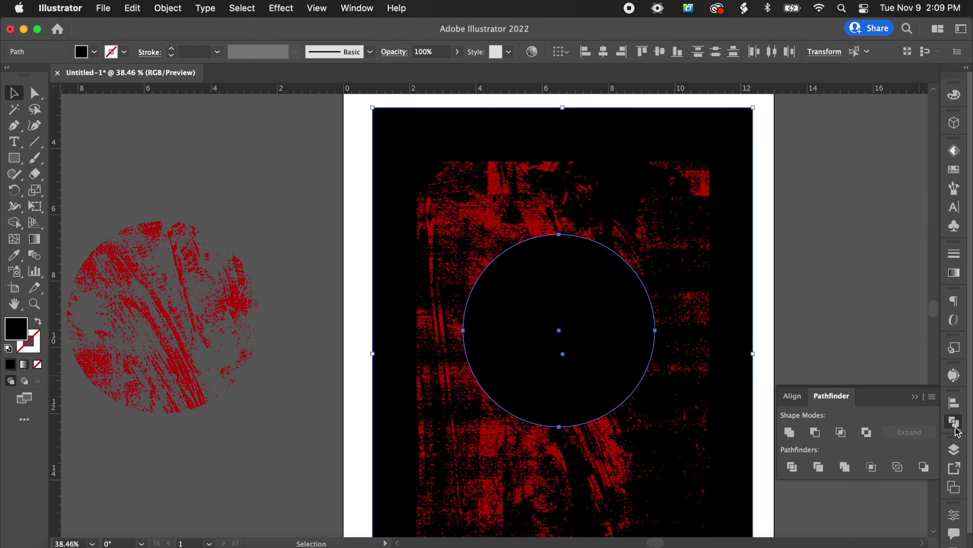
{"action": "left_click", "coordinate": [816, 433]}
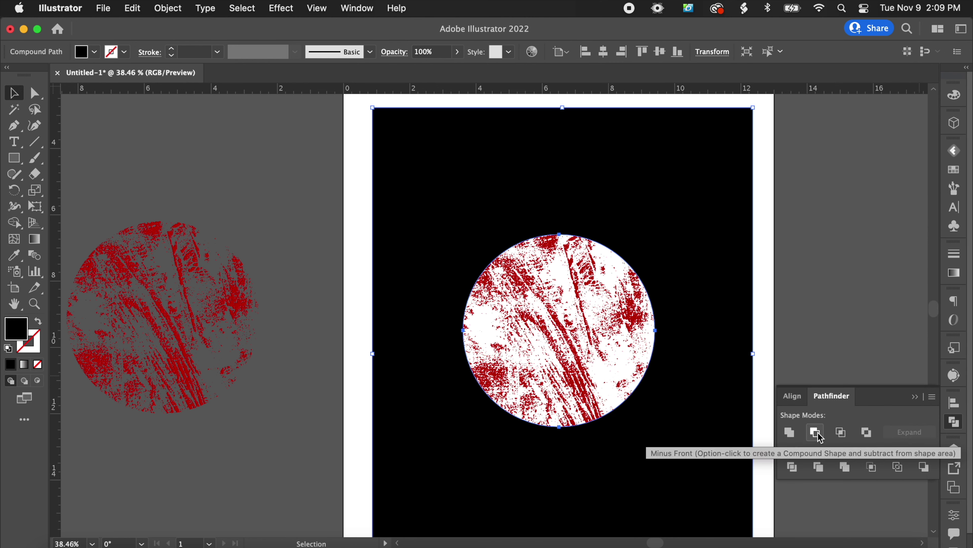
{"action": "left_click", "coordinate": [772, 311]}
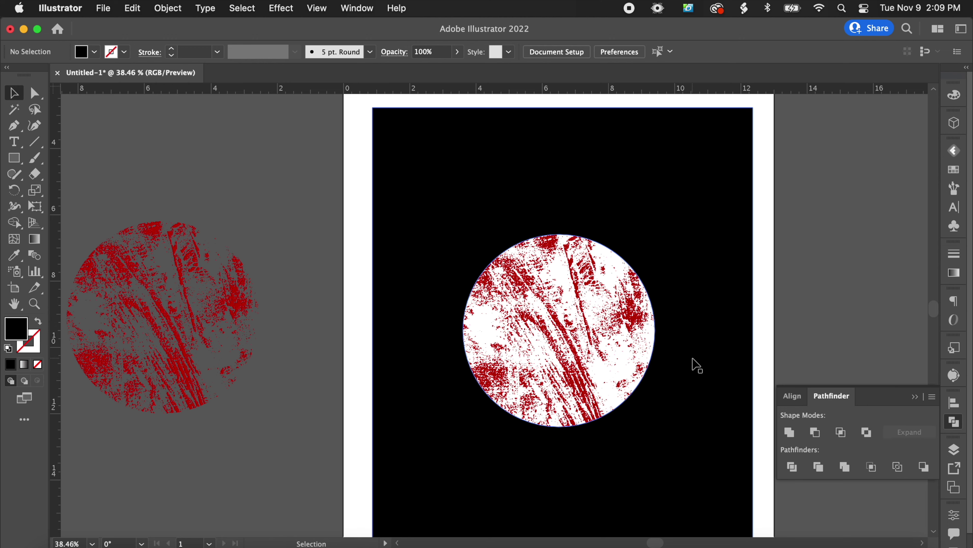
{"action": "scroll", "coordinate": [697, 367], "scroll_direction": "down", "scroll_amount": 5}
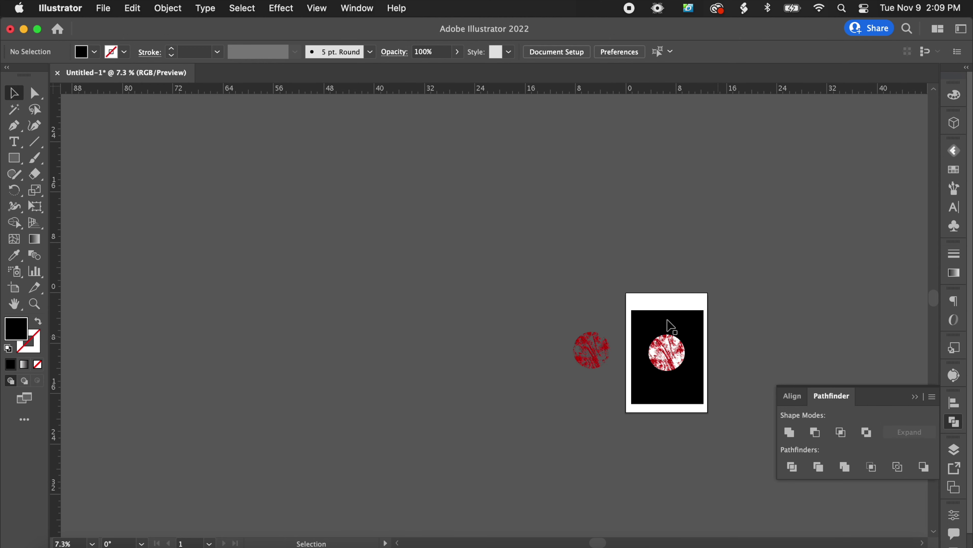
- Subtract the black rectangle with the circular cut-out from the red texture with the Minus Front shape mode and deselect the result
{"action": "scroll", "coordinate": [694, 351], "scroll_direction": "up", "scroll_amount": 5}
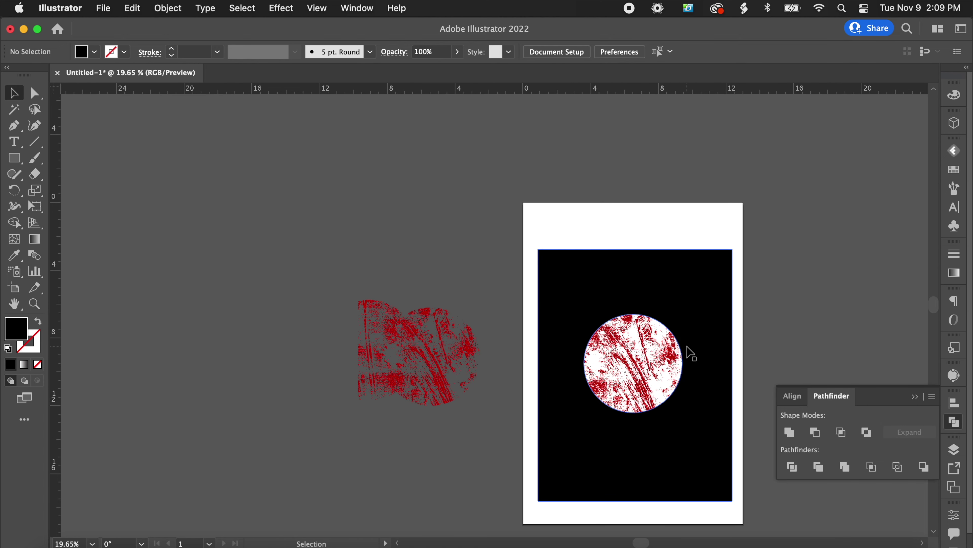
{"action": "left_click", "coordinate": [678, 356]}
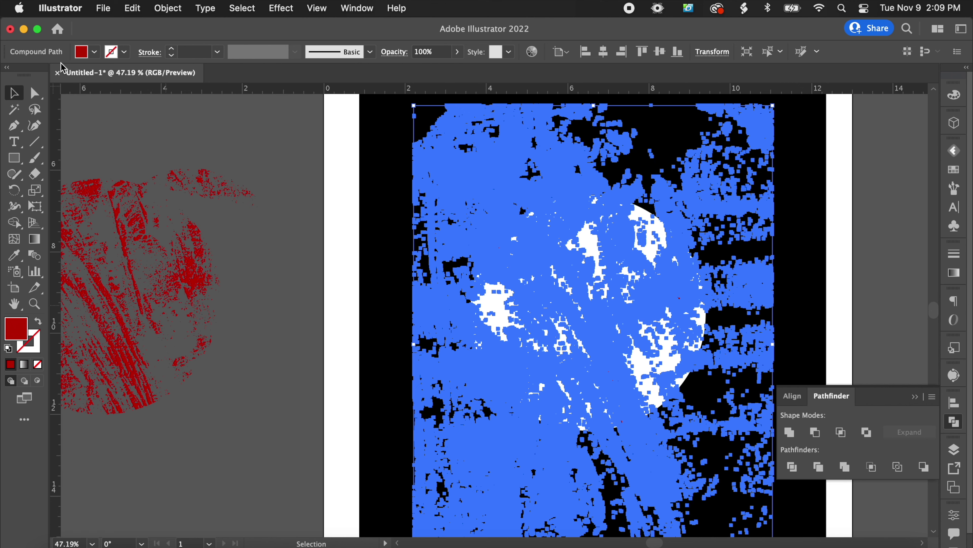
{"action": "left_click", "coordinate": [330, 362]}
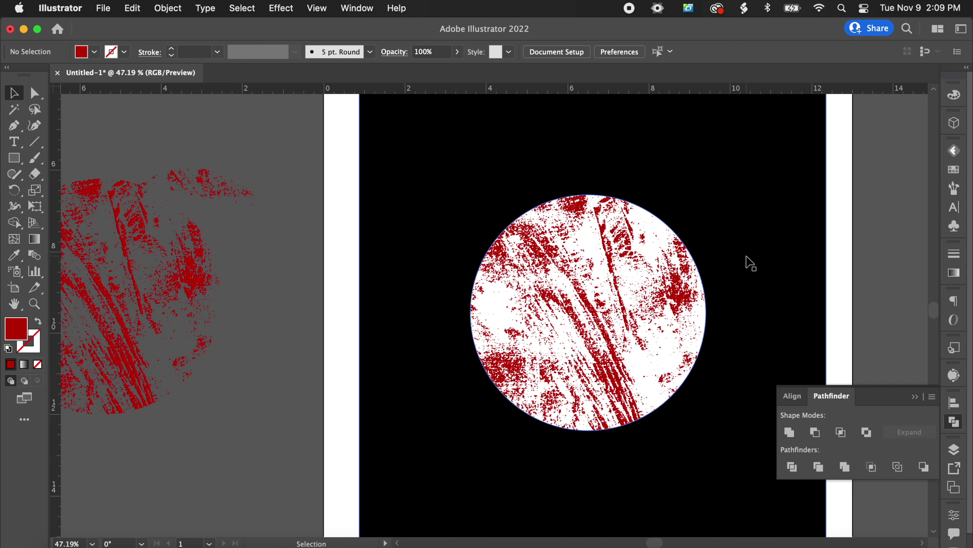
{"action": "left_click", "coordinate": [676, 290]}
{"action": "left_click", "coordinate": [796, 307], "text": "shift"}
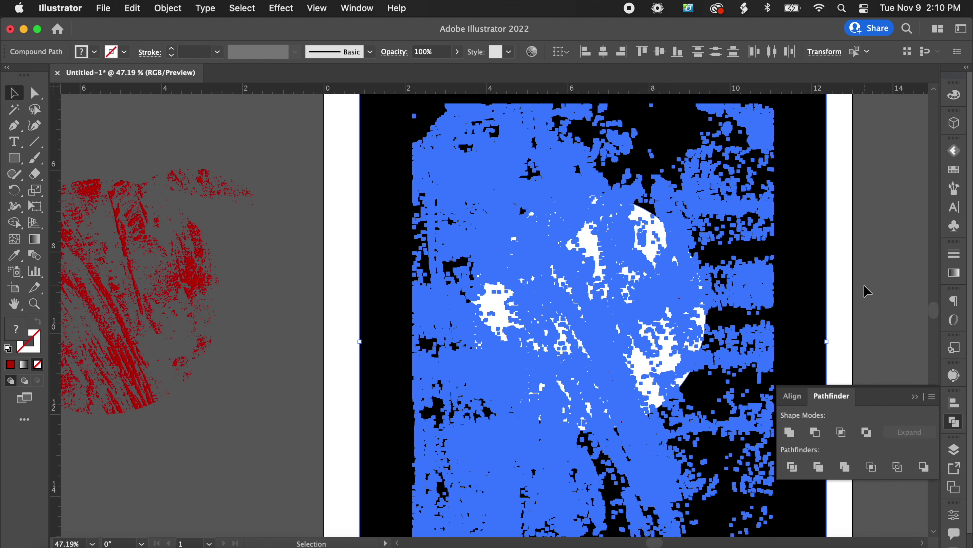
{"action": "left_click", "coordinate": [816, 433]}
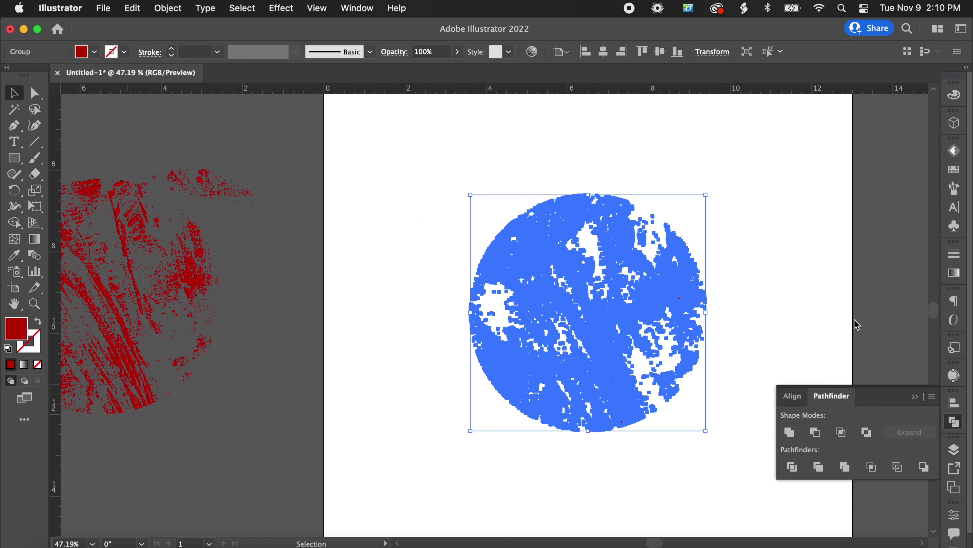
{"action": "left_click", "coordinate": [858, 325]}
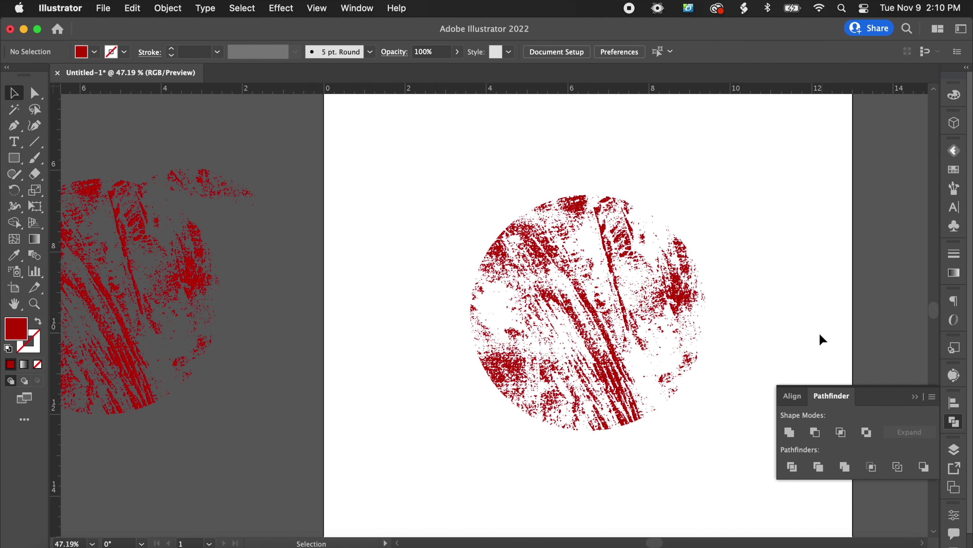
- Examine the anchor points along the trimmed texture circle's edge and compare its selection outline with that of the clipping-masked circle beside the artboard
{"action": "scroll", "coordinate": [581, 321], "scroll_direction": "down", "scroll_amount": 3}
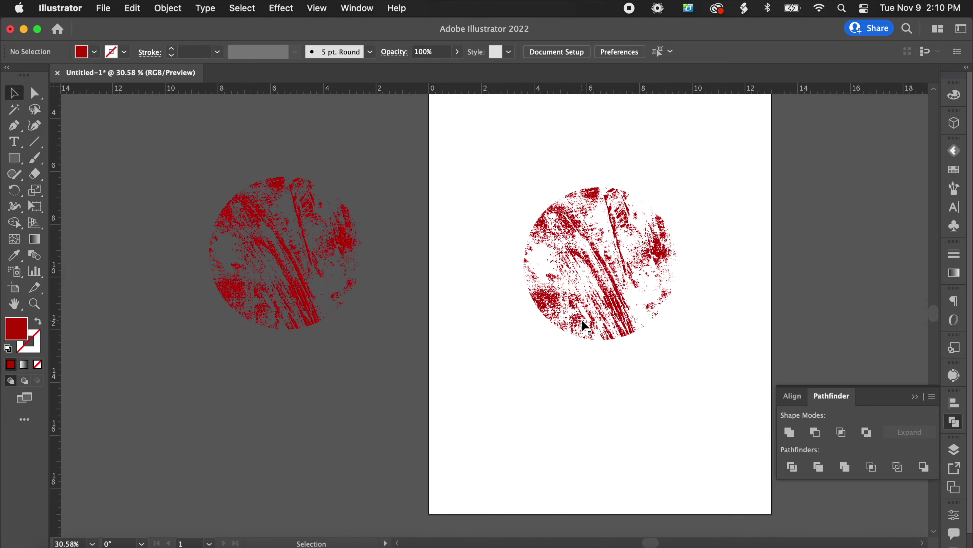
{"action": "left_click", "coordinate": [582, 320]}
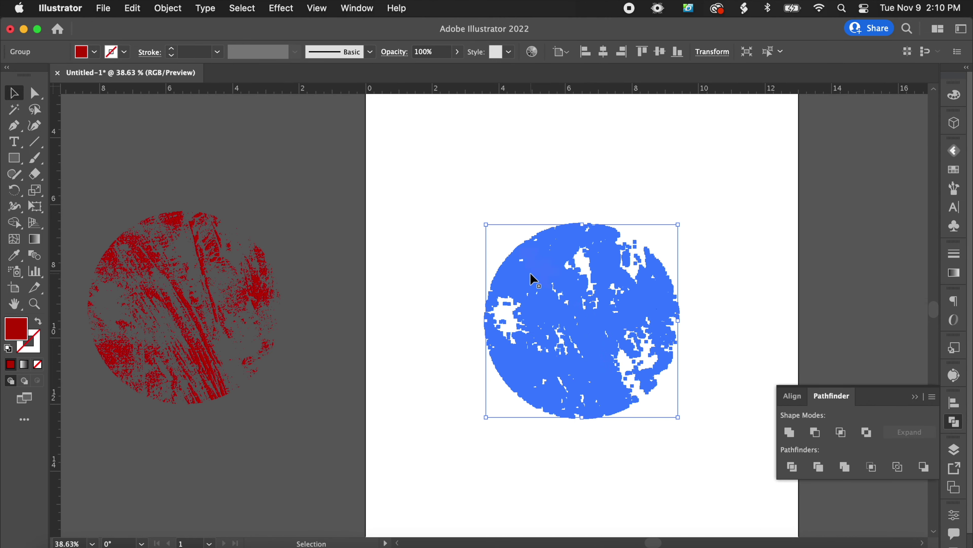
{"action": "scroll", "coordinate": [530, 272], "scroll_direction": "up", "scroll_amount": 5}
{"action": "scroll", "coordinate": [451, 224], "scroll_direction": "up", "scroll_amount": 5}
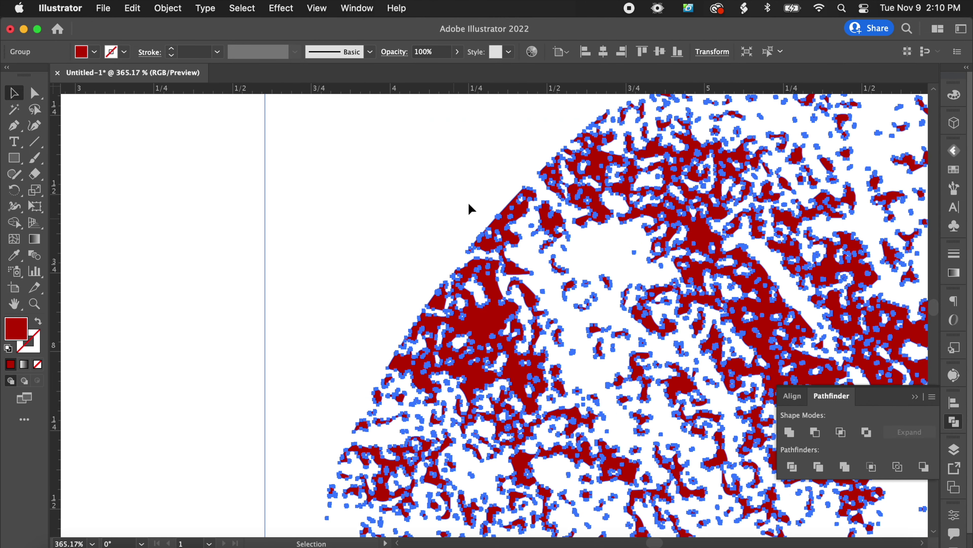
{"action": "scroll", "coordinate": [423, 329], "scroll_direction": "down", "scroll_amount": 8}
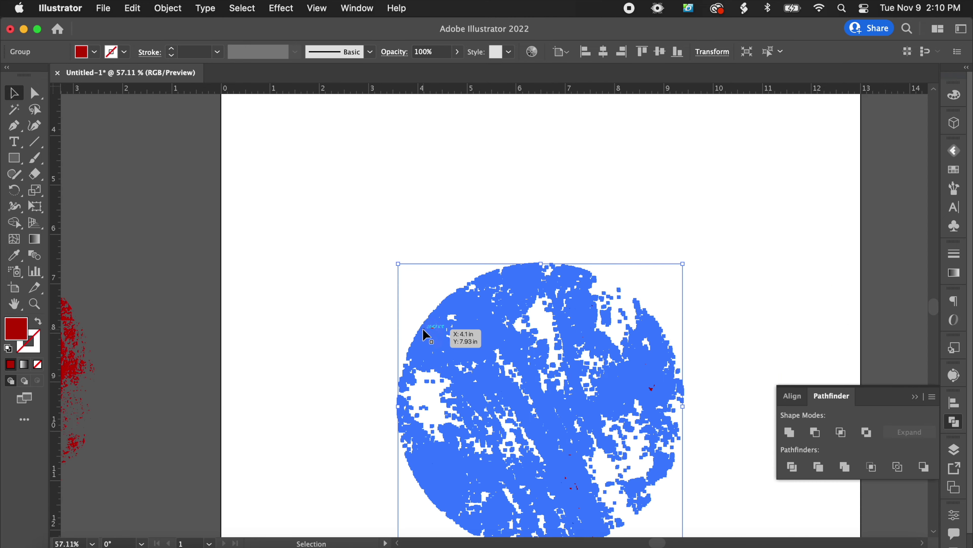
{"action": "left_click", "coordinate": [262, 324]}
{"action": "scroll", "coordinate": [263, 326], "scroll_direction": "left", "scroll_amount": 5}
{"action": "scroll", "coordinate": [264, 326], "scroll_direction": "down", "scroll_amount": 1}
{"action": "left_click", "coordinate": [269, 325]}
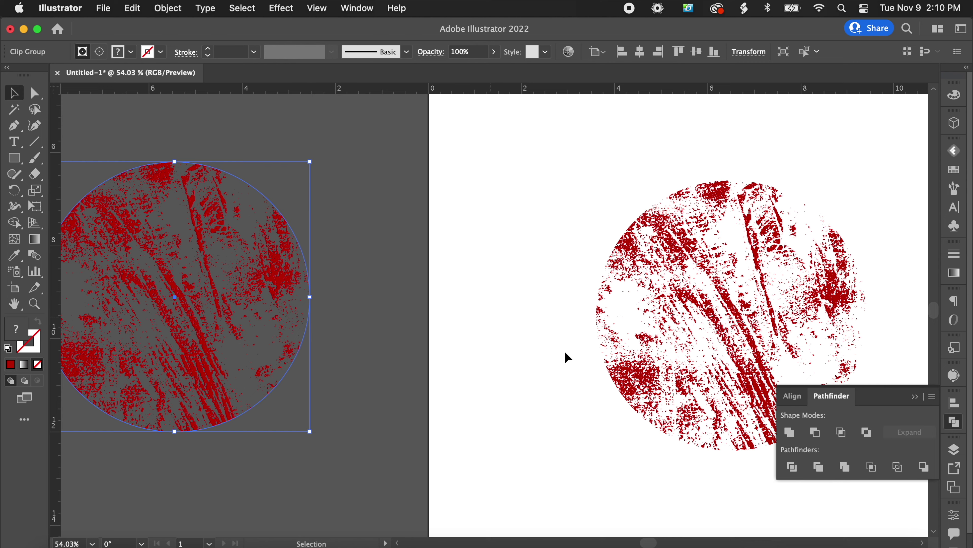
- Recolour the trimmed texture circle on the artboard with a black fill and deselect it
{"action": "left_click", "coordinate": [677, 240]}
{"action": "double_click", "coordinate": [19, 337]}
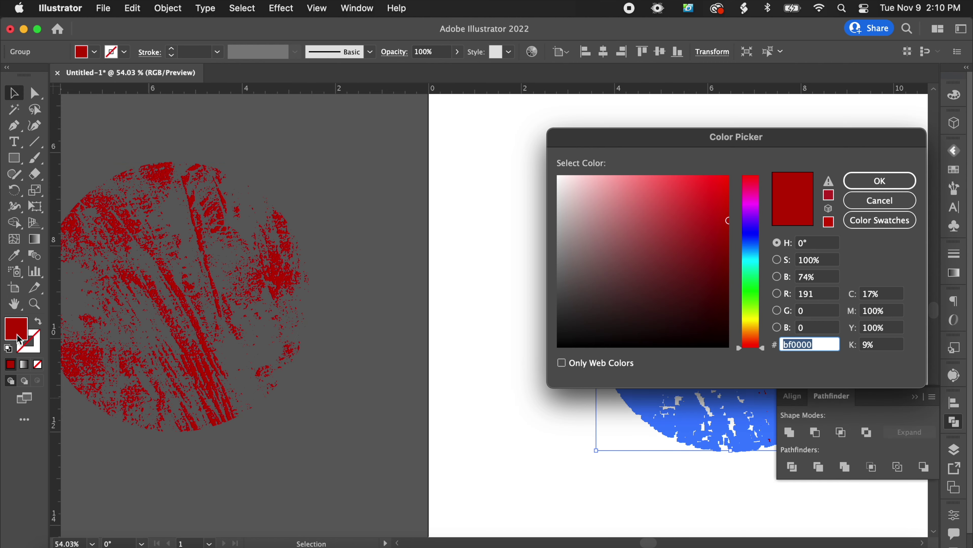
{"action": "left_click_drag", "start_coordinate": [683, 343], "coordinate": [684, 355]}
{"action": "key", "text": "Return"}
{"action": "left_click", "coordinate": [560, 324]}
{"action": "scroll", "coordinate": [560, 324], "scroll_direction": "right", "scroll_amount": 2}
{"action": "scroll", "coordinate": [560, 325], "scroll_direction": "right", "scroll_amount": 2}
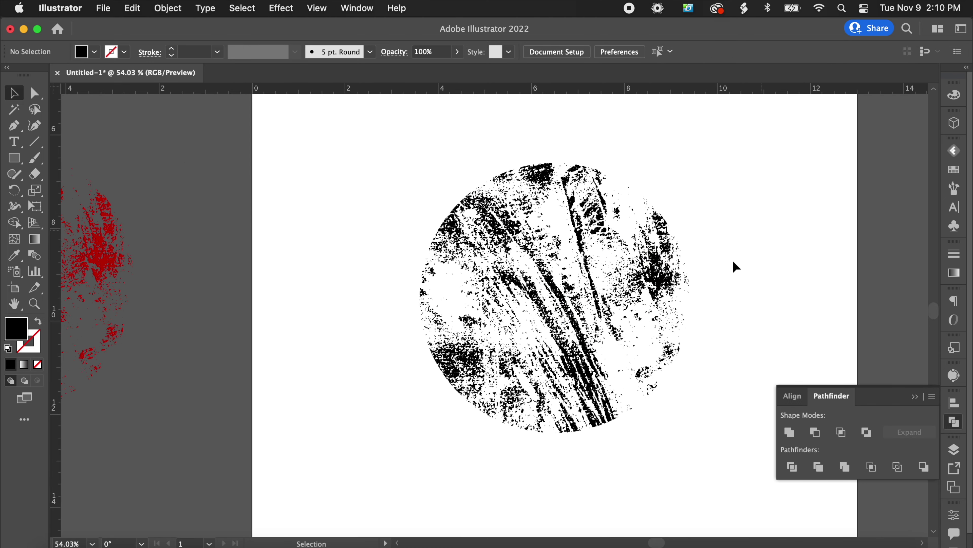
{"action": "key", "text": "super+equal"}
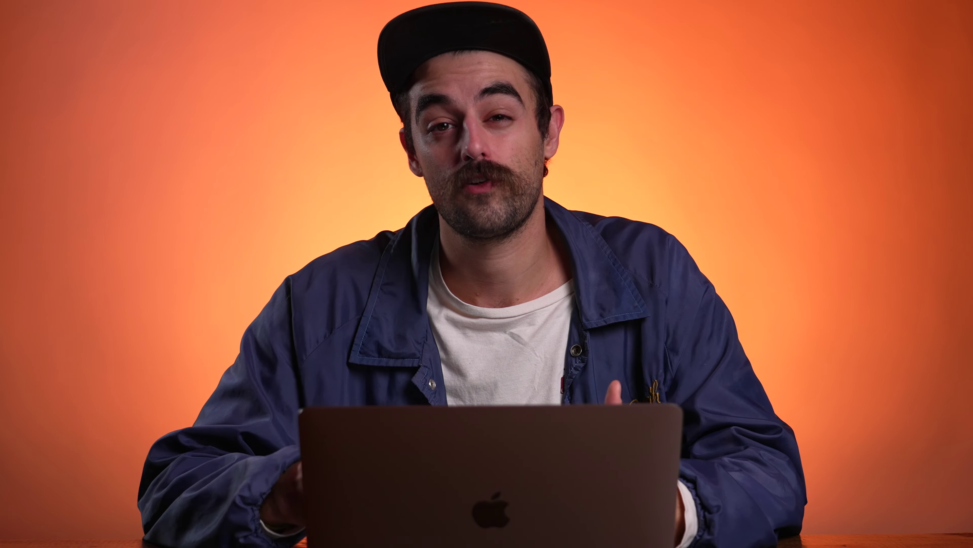